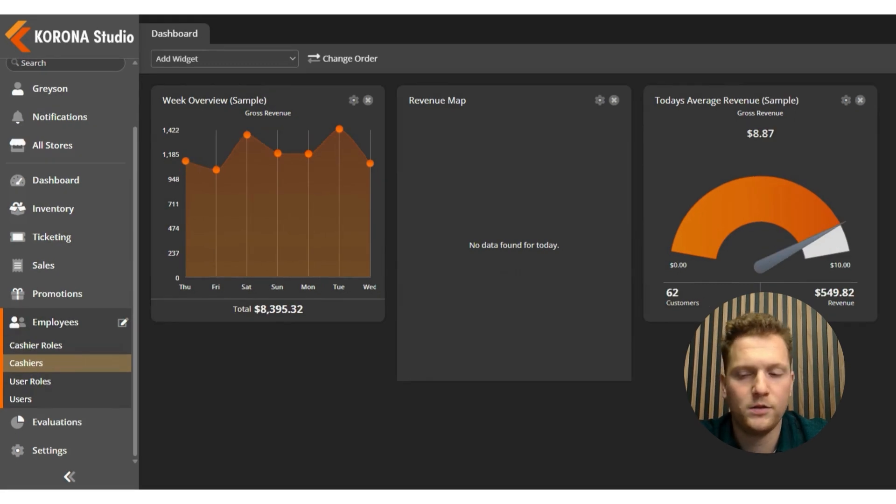
Step: Compare the Manager and Cashier role permissions in Cashier Roles, briefly checking Help
left_click(68, 345)
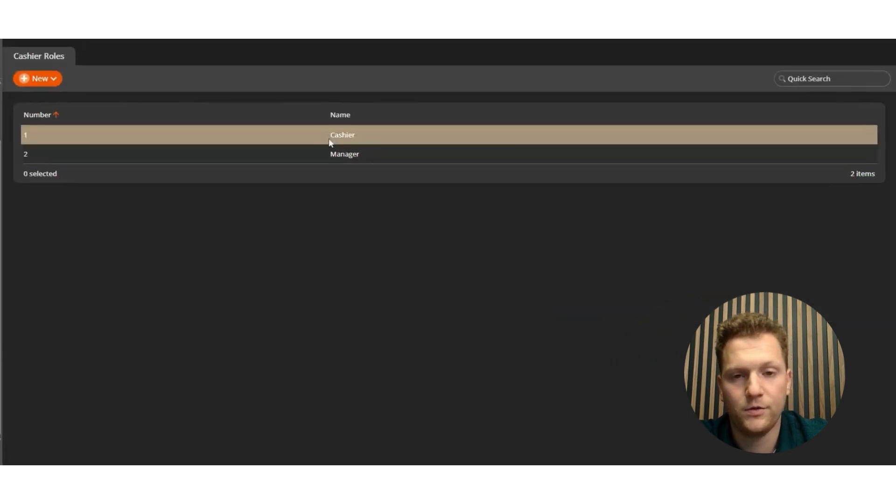
left_click(343, 155)
double_click(343, 156)
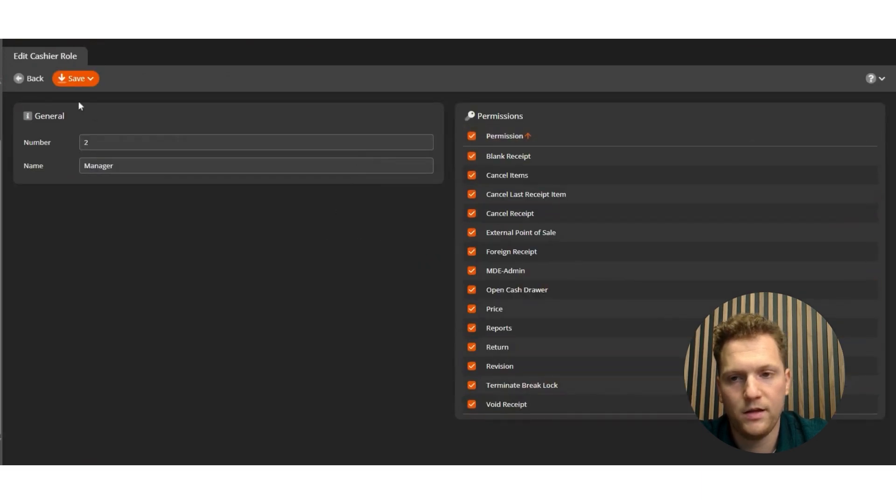
left_click(31, 78)
double_click(257, 133)
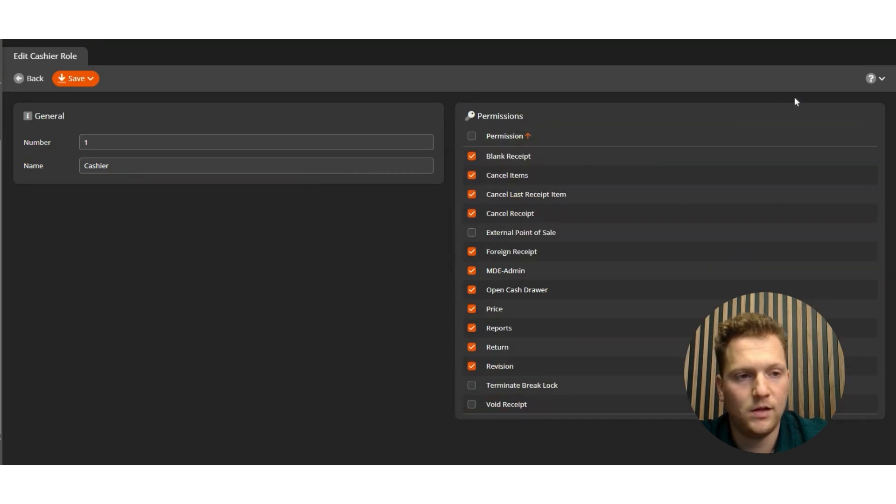
left_click(871, 78)
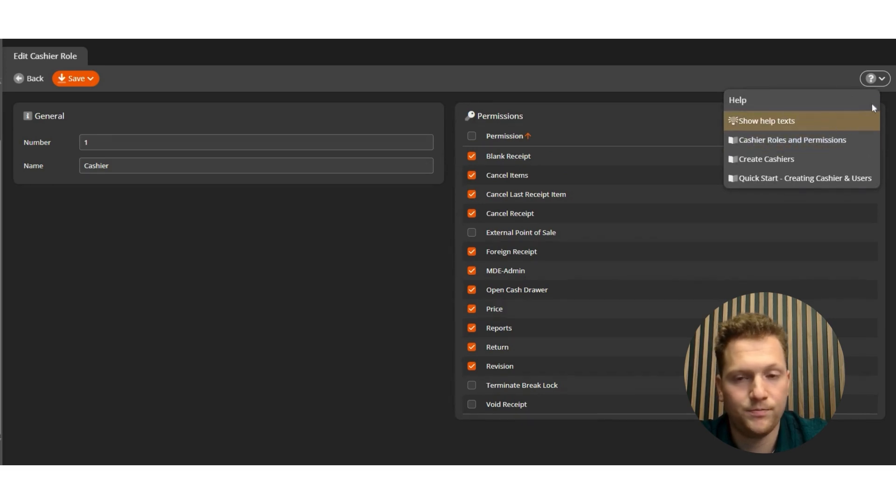
left_click(872, 78)
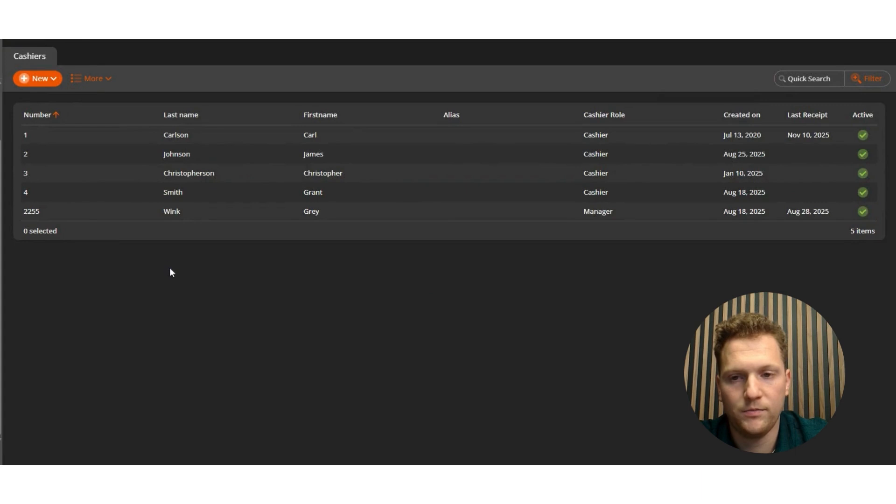
Step: Start a new cashier and enter the cashier's first and last name
left_click(38, 80)
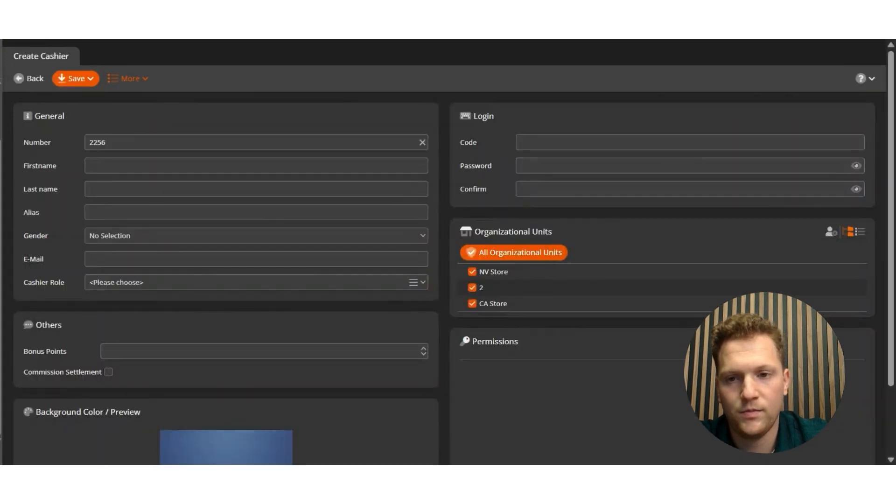
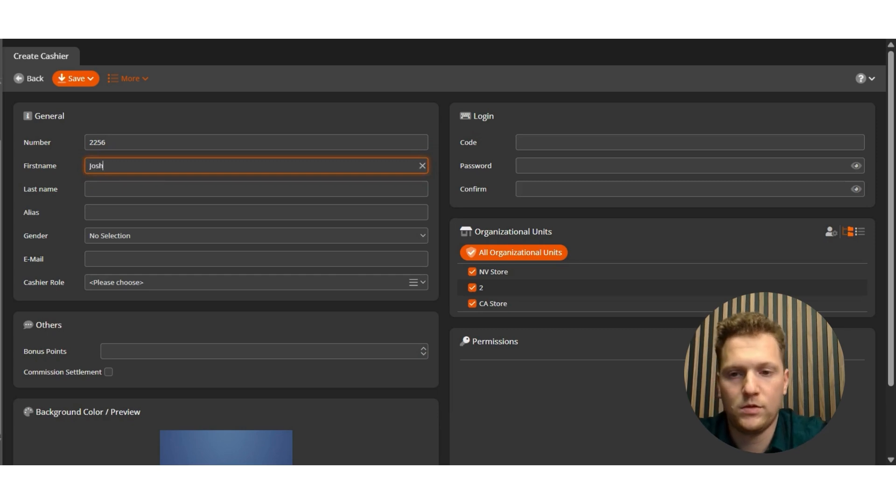
key("Tab")
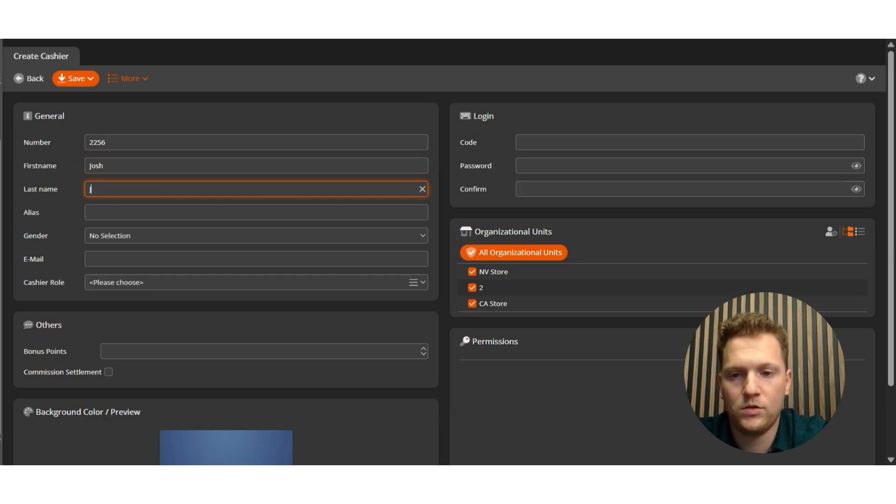
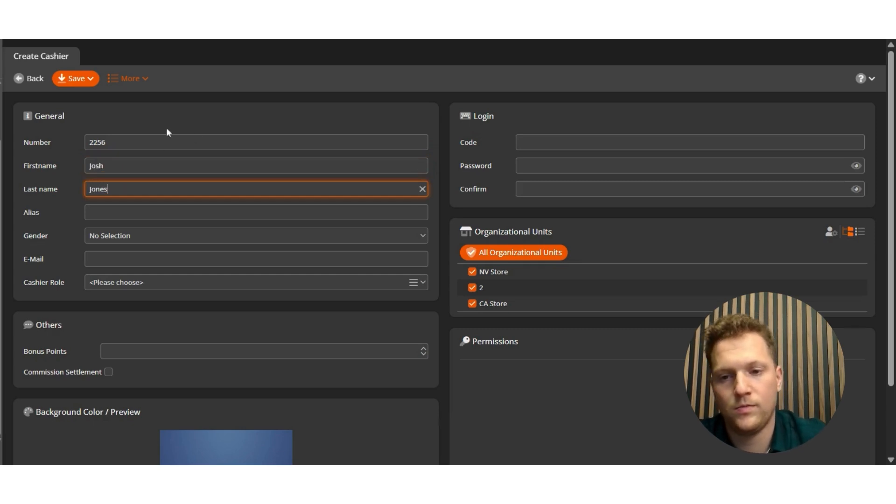
Step: Enter a login code and set the cashier number to the same value
left_click(606, 142)
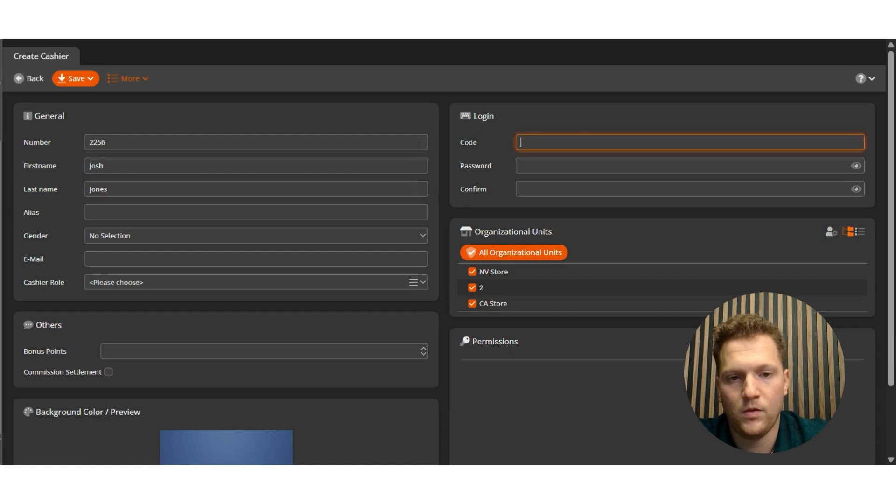
type("123")
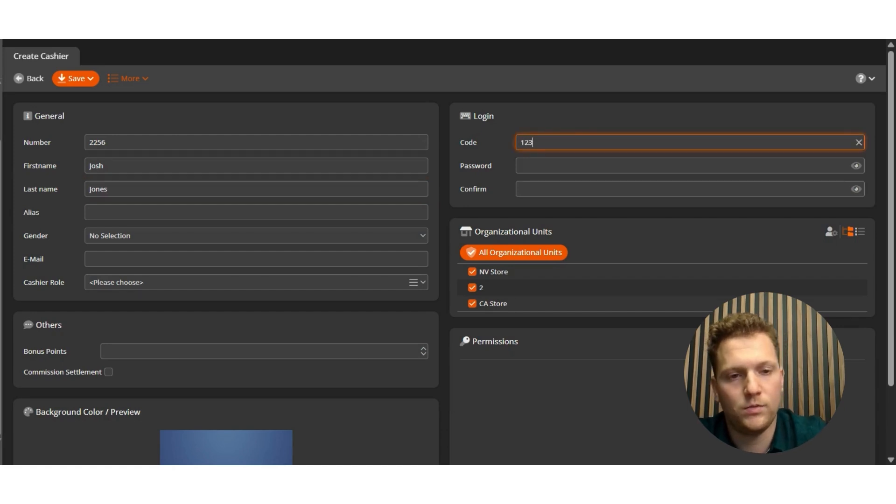
type("4")
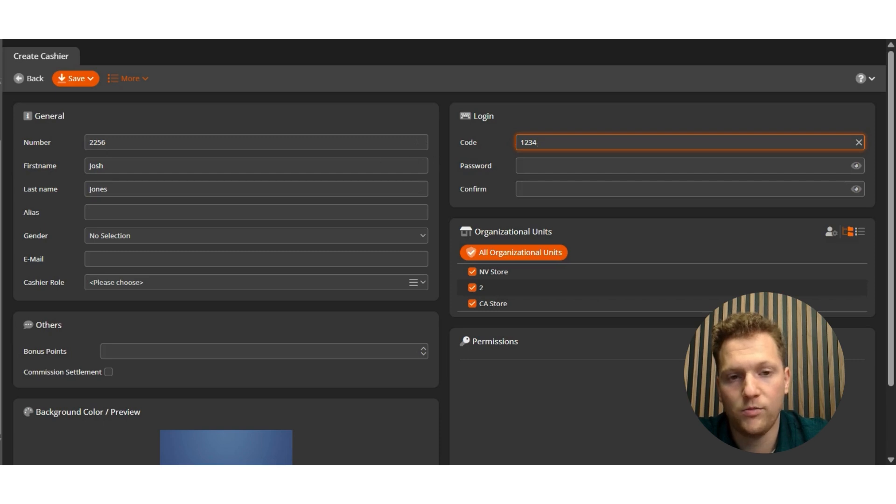
double_click(97, 143)
type("1234")
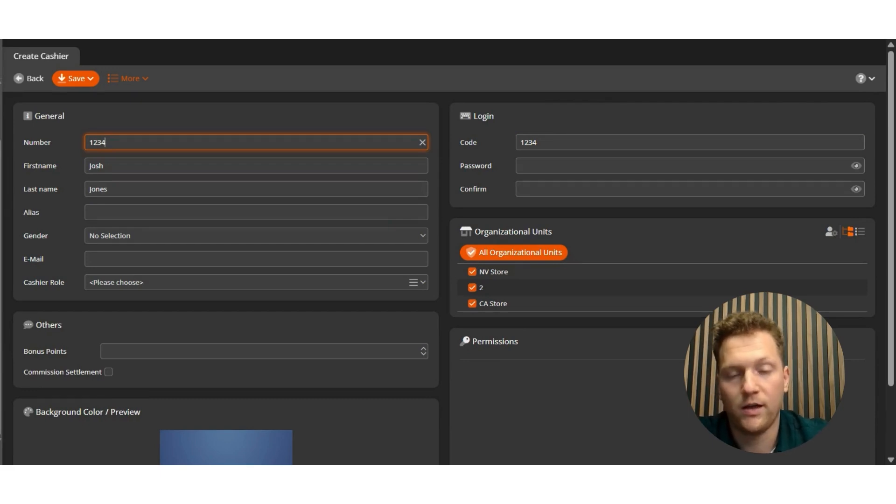
Step: Assign the new cashier to NV Store only, unchecking the other units
left_click(442, 191)
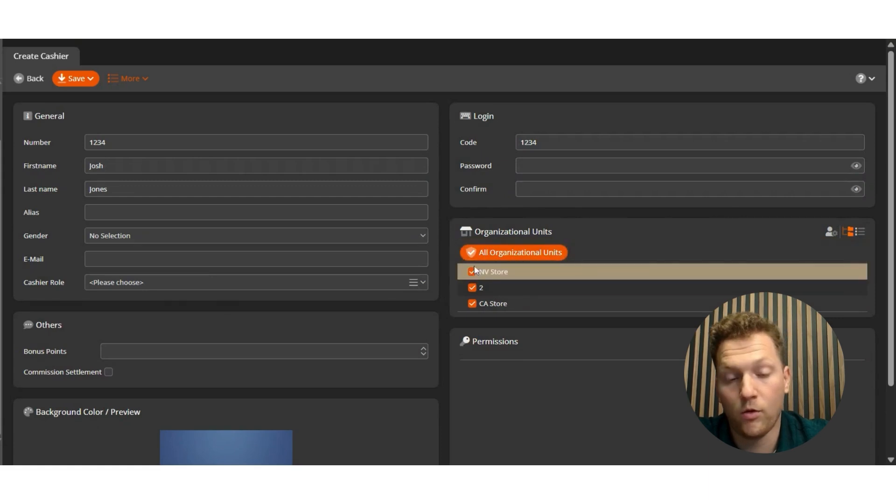
left_click(472, 288)
left_click(472, 303)
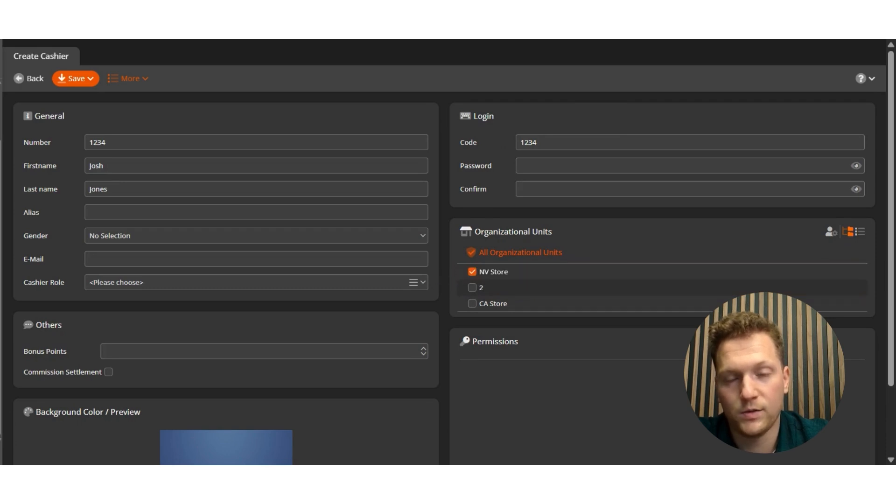
Step: Give the new cashier the Cashier role and review its permissions
left_click(112, 282)
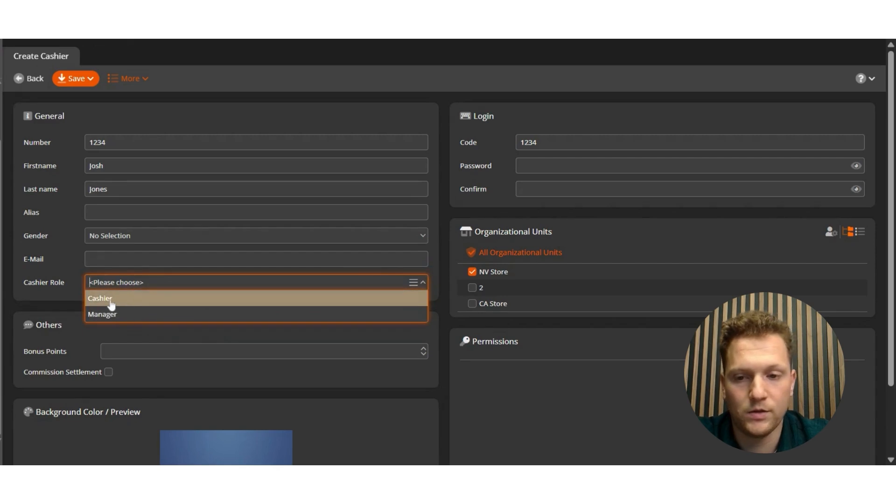
left_click(110, 304)
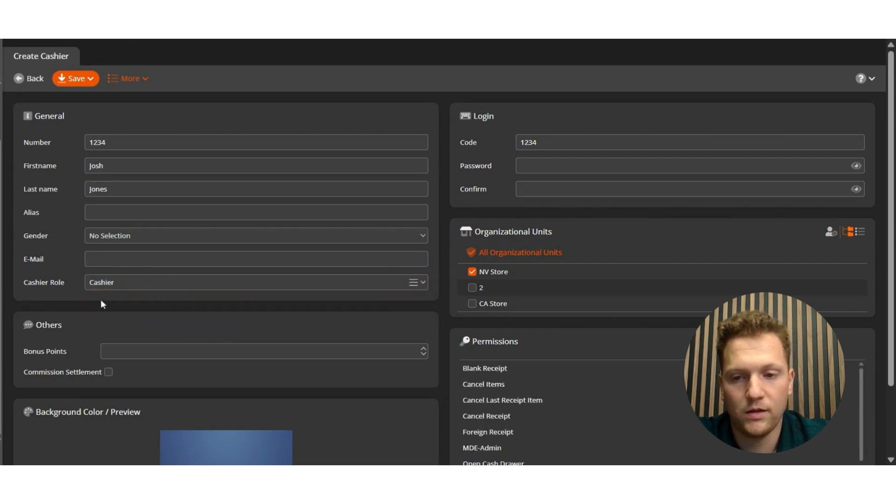
scroll(573, 318, "down", 5)
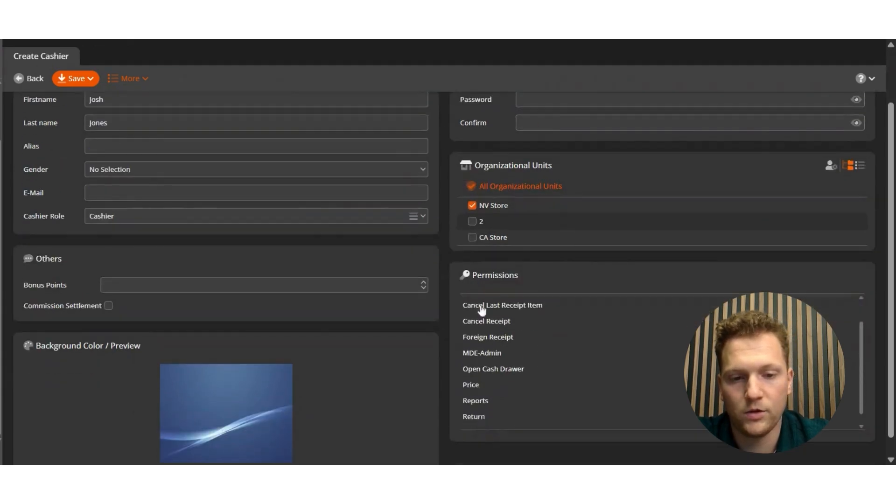
scroll(504, 319, "up", 3)
scroll(494, 354, "down", 3)
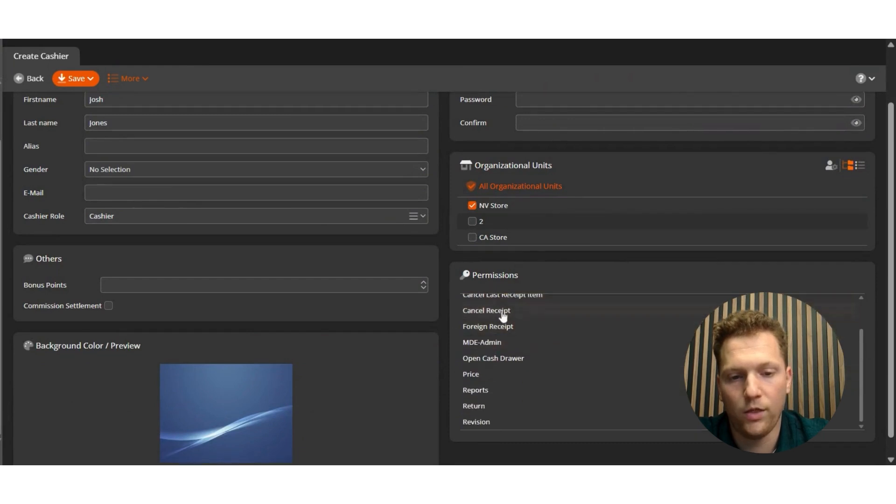
scroll(505, 310, "up", 4)
scroll(495, 322, "up", 2)
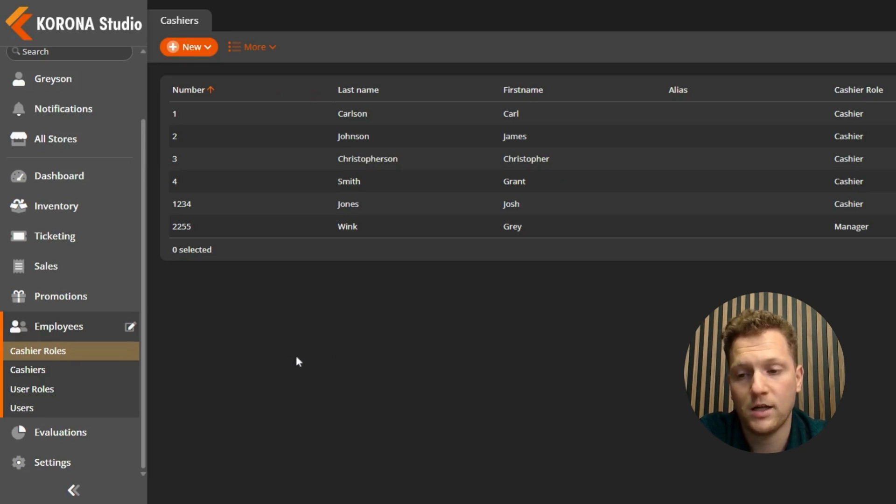
Step: Show the Inventory Counts list via Inventory > Inventories in the sidebar
left_click(85, 214)
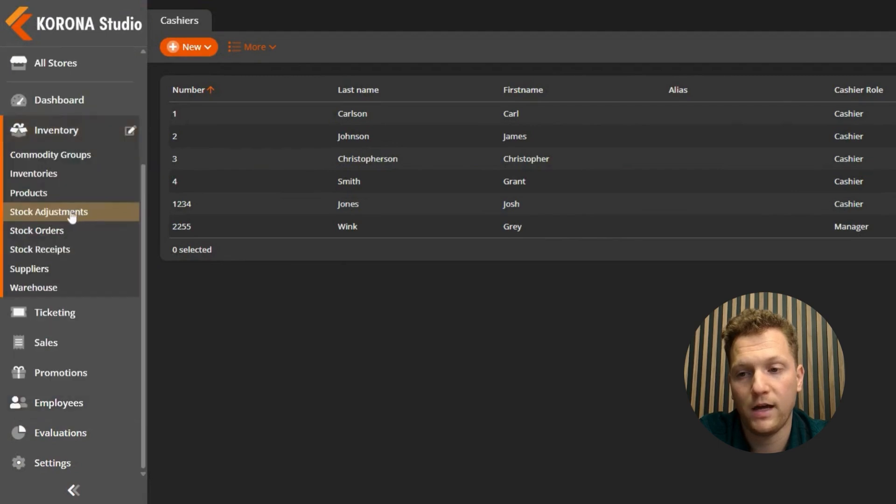
left_click(55, 181)
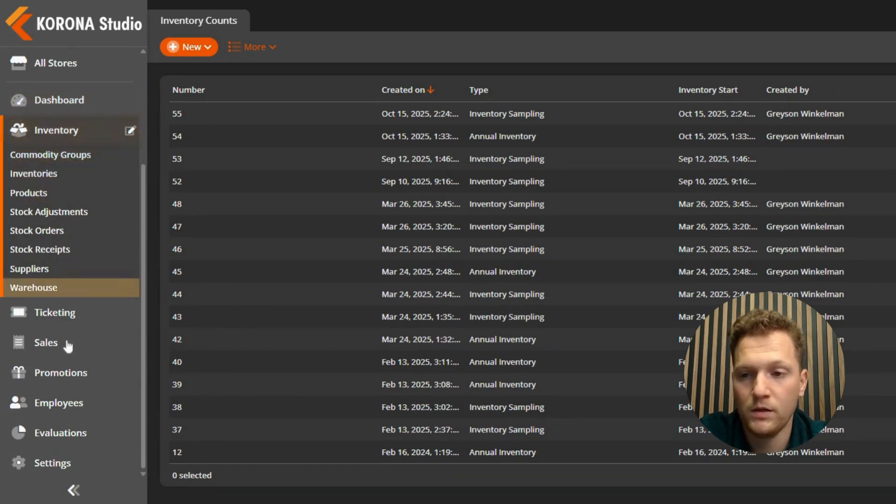
left_click(60, 404)
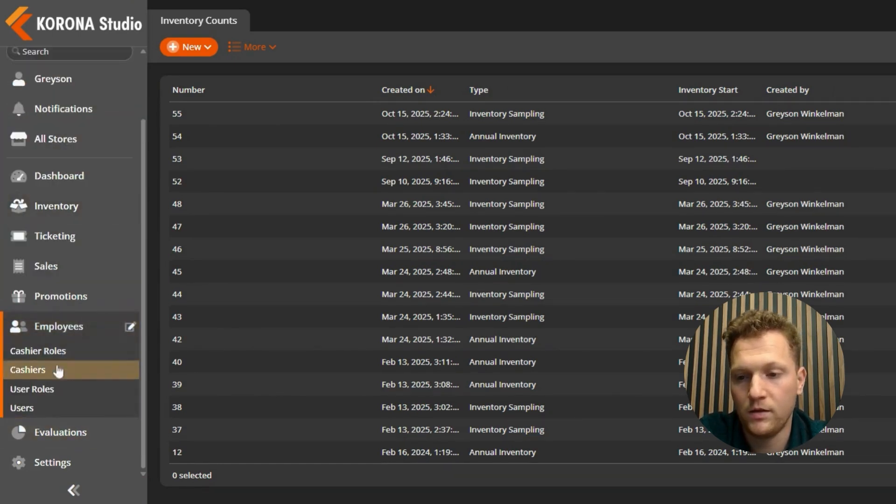
Step: Look through the Admin user role's permissions, then go back to the User Roles list
left_click(52, 391)
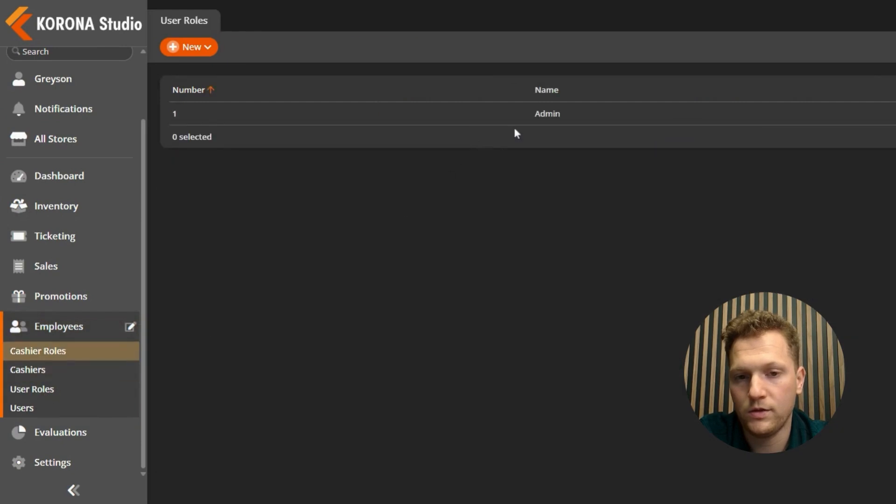
left_click(551, 116)
scroll(393, 296, "down", 5)
scroll(395, 291, "up", 5)
scroll(410, 281, "down", 15)
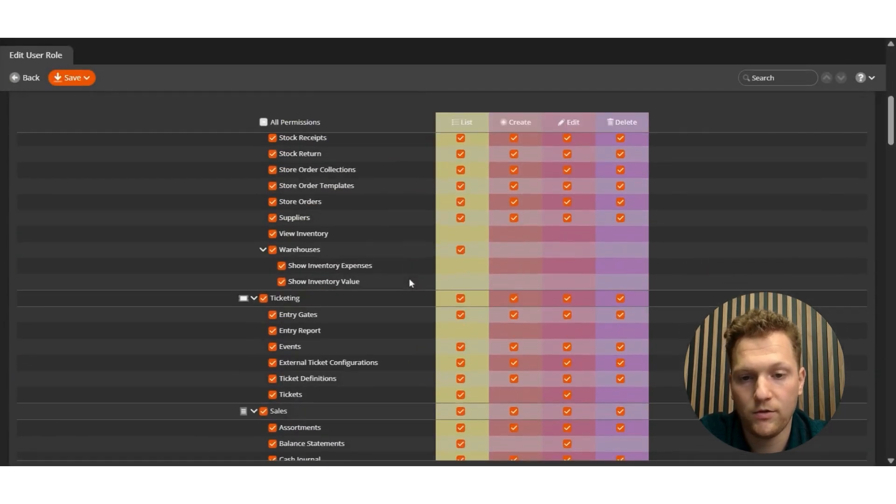
scroll(410, 281, "down", 20)
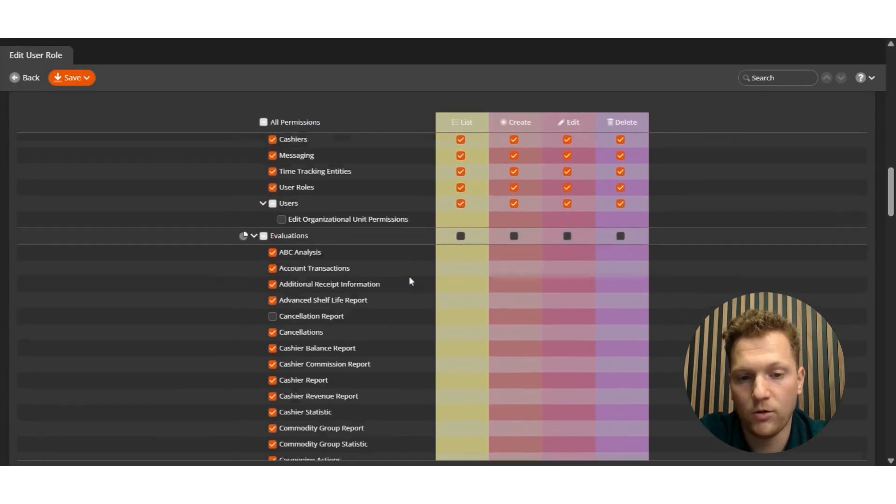
scroll(411, 280, "down", 20)
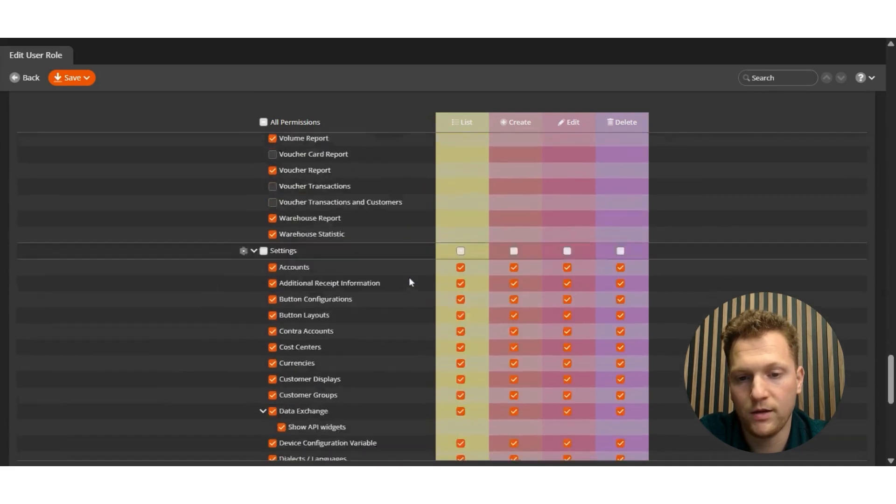
scroll(408, 277, "up", 20)
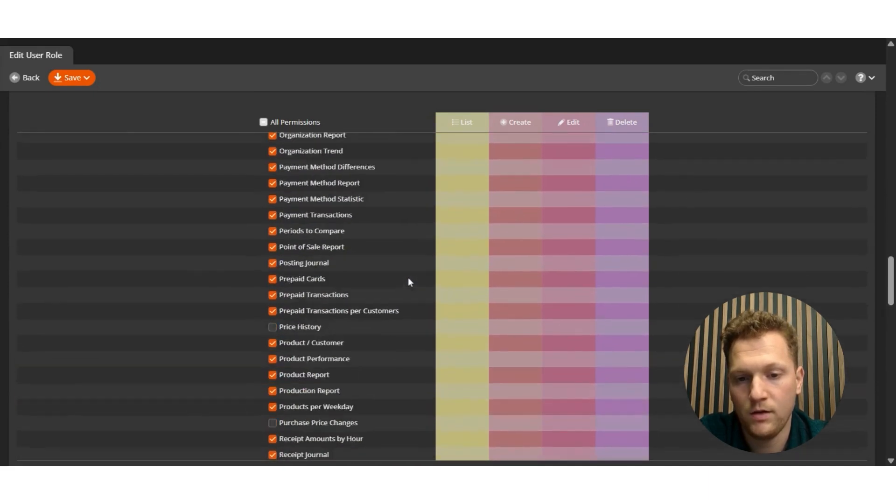
left_click(29, 78)
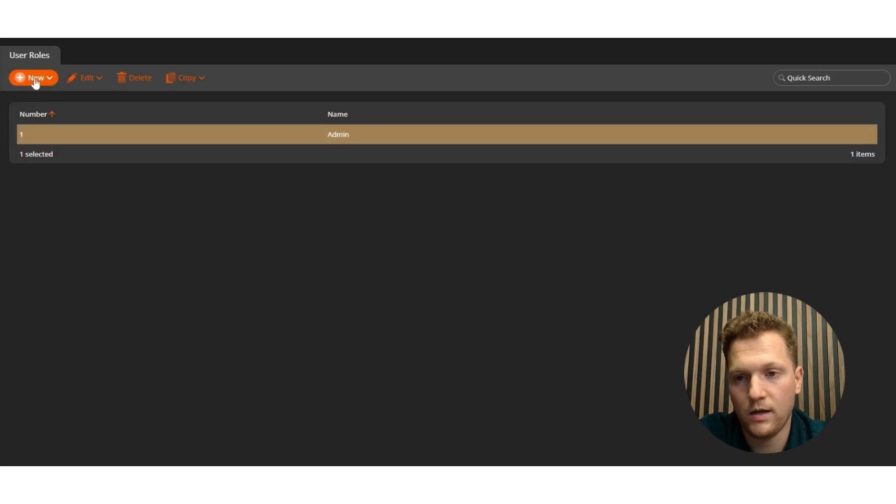
Step: Create user role number 2 and name it 'Inventory'
left_click(38, 81)
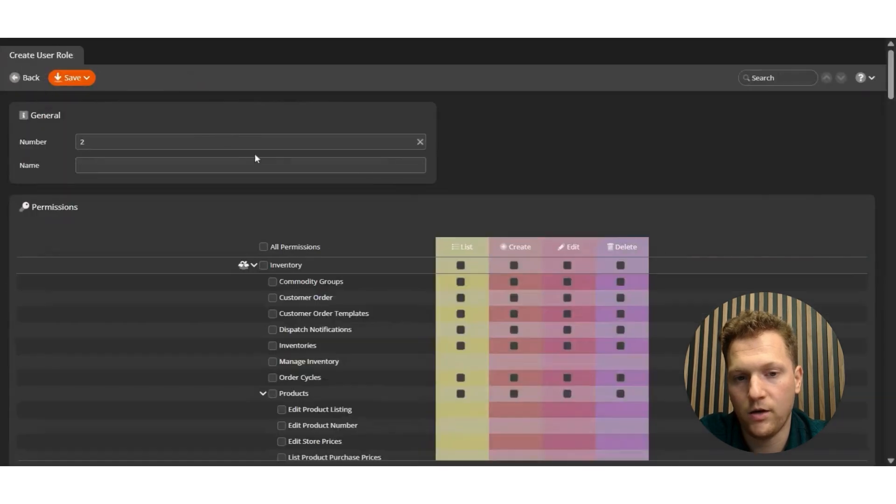
left_click(307, 165)
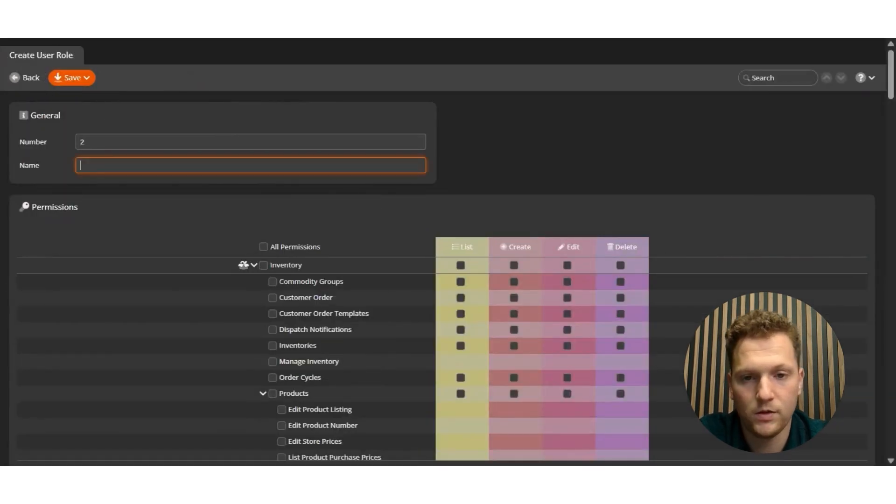
type("Inventory")
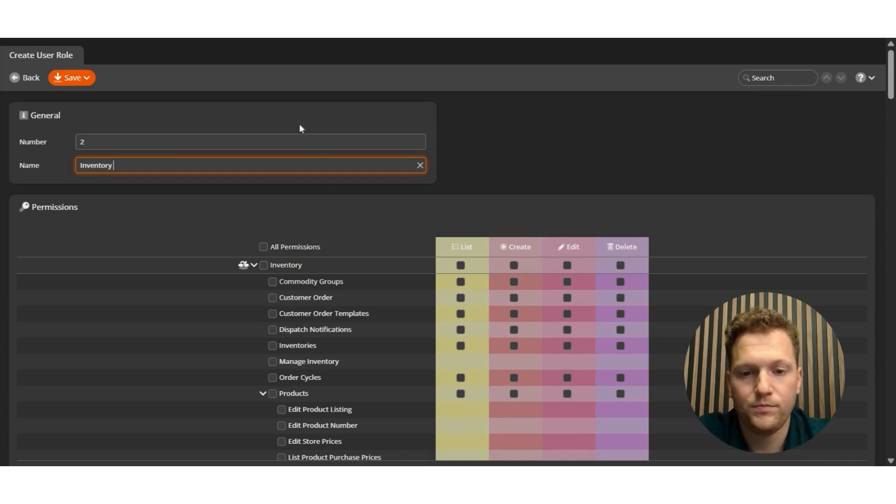
left_click(408, 228)
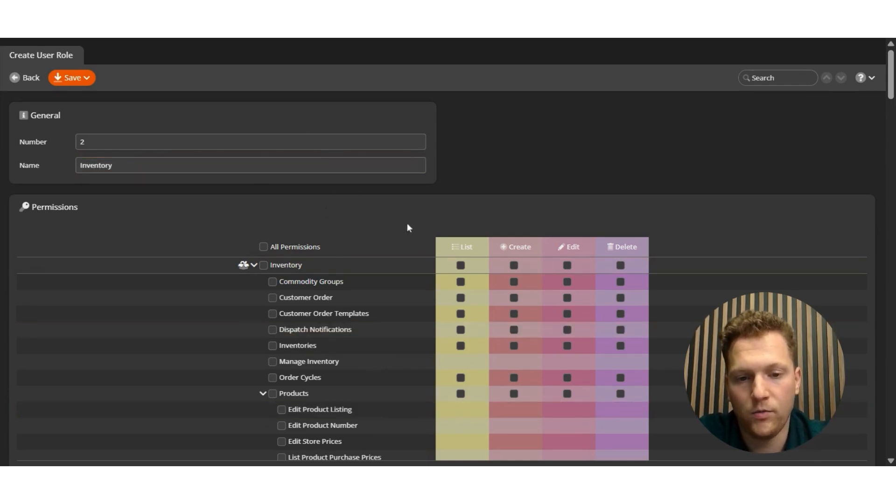
scroll(404, 236, "down", 2)
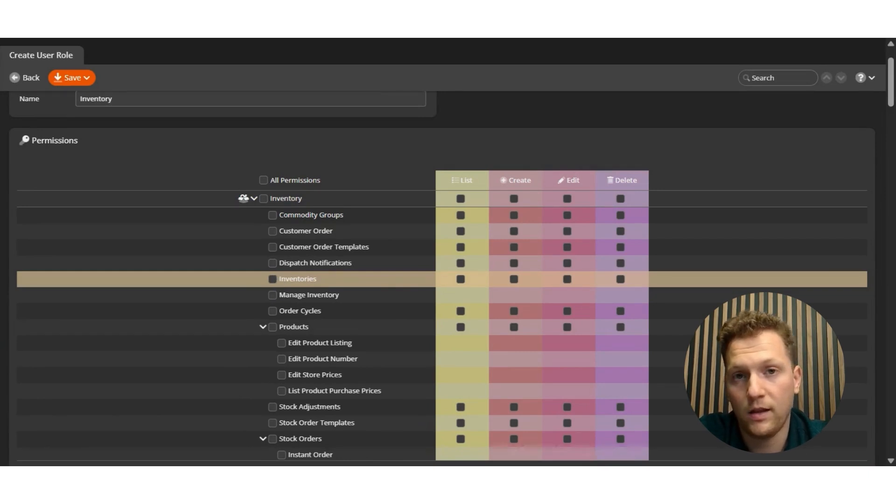
Step: Grant the Inventory role only List and Edit on Inventories, then save it
left_click(273, 279)
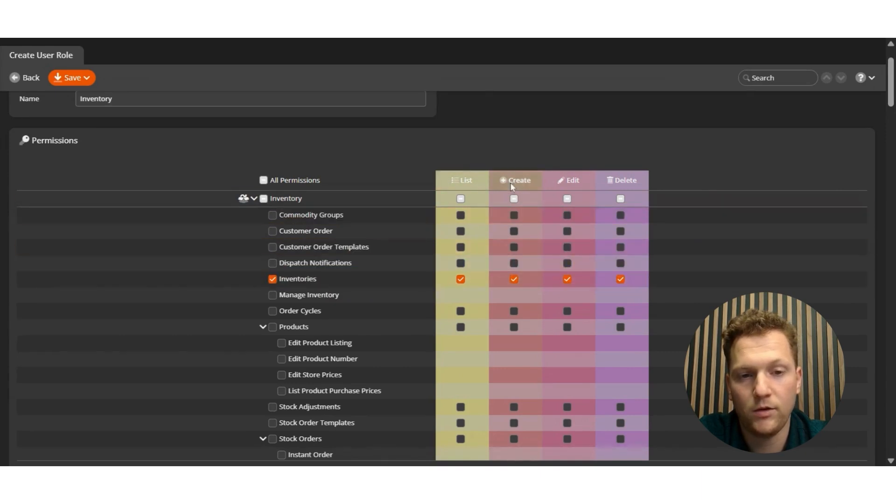
left_click(514, 279)
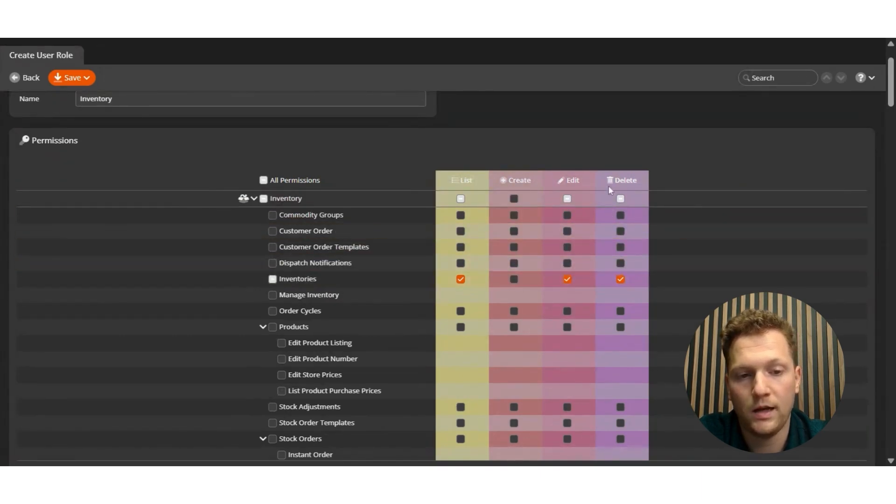
left_click(620, 279)
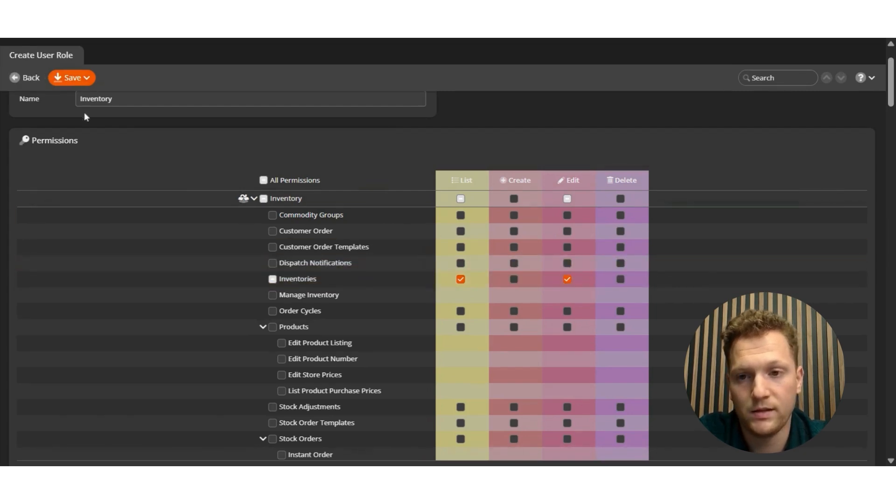
scroll(80, 108, "up", 2)
left_click(71, 78)
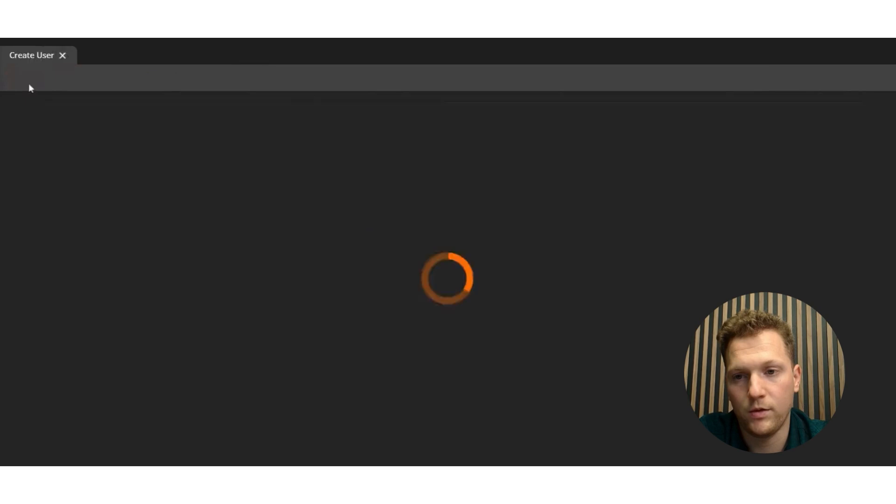
Step: Start a new user and enter and confirm the user's e-mail address
left_click(32, 79)
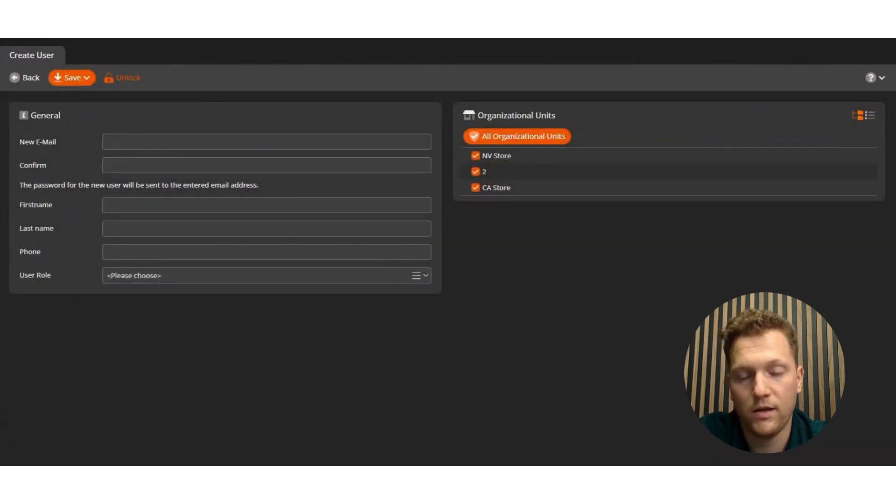
left_click(179, 142)
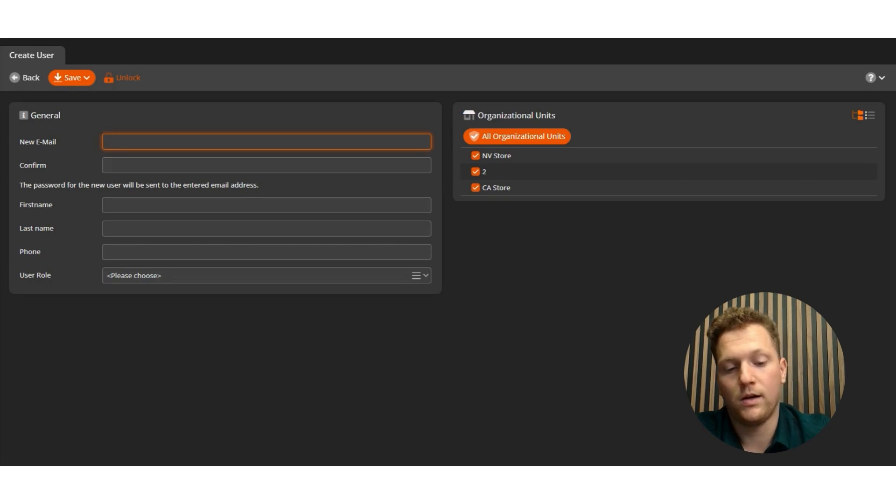
type("123@")
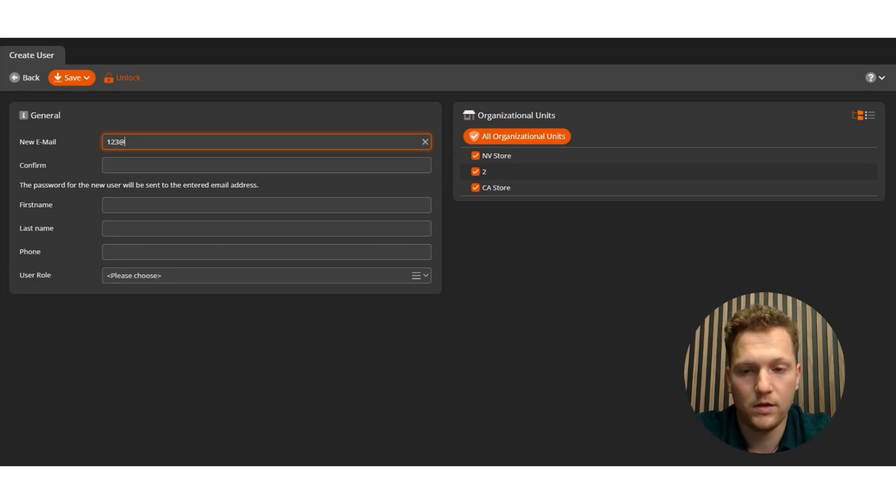
type("12")
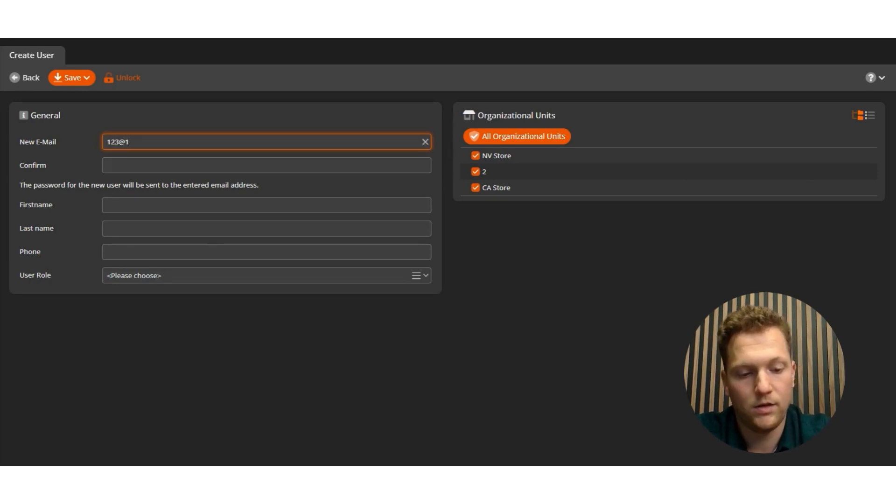
type("3.com")
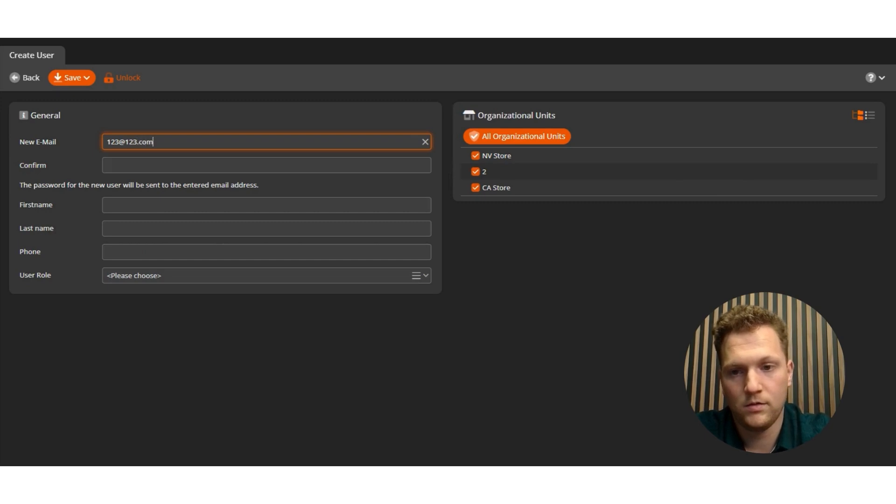
key("Tab")
type("123")
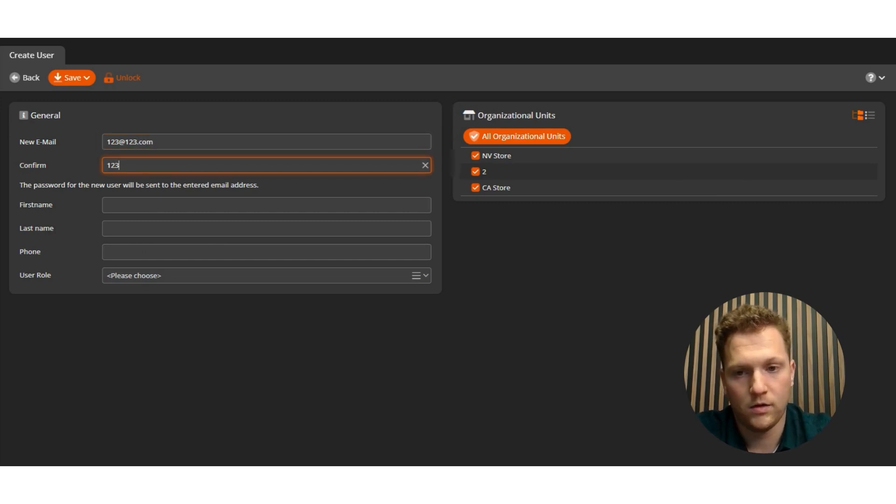
type("@123.com")
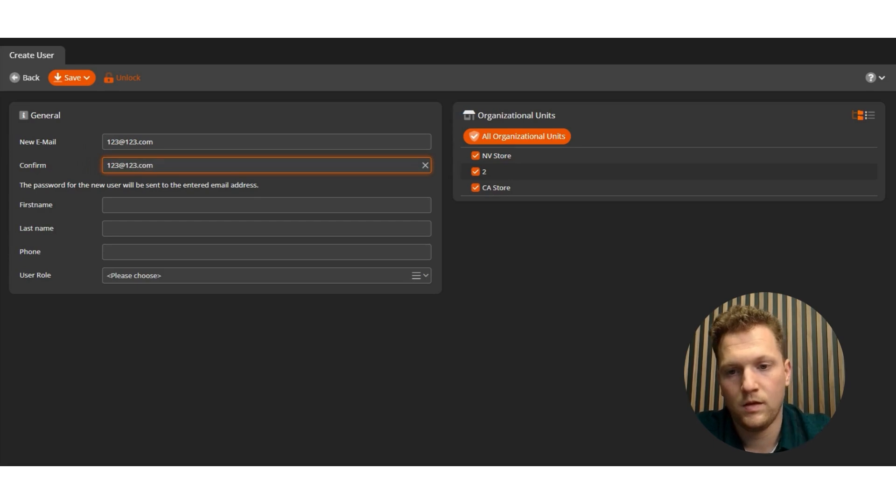
Step: Fill in the new user's first and last name
key("Tab")
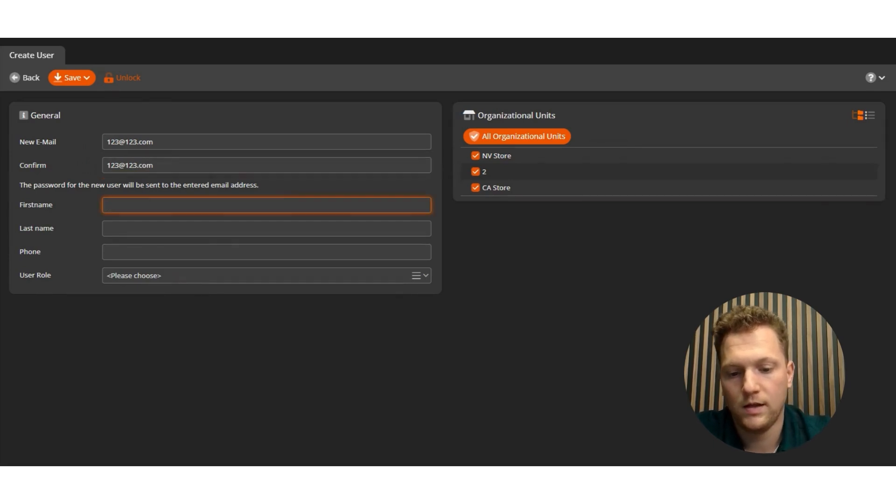
key("Tab")
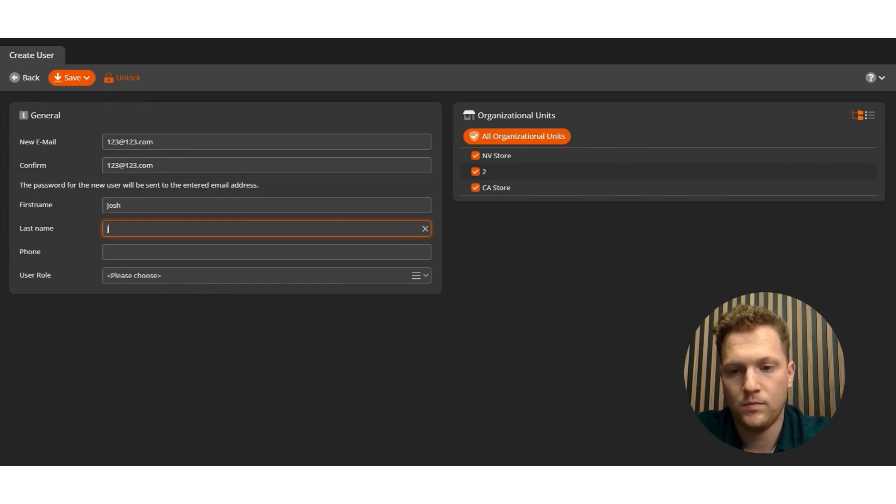
key("Tab")
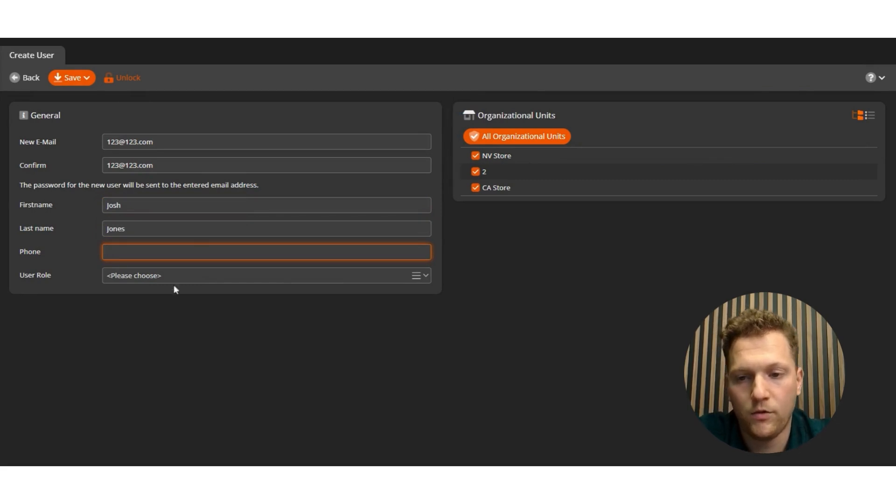
Step: Give the user the Inventory role, limit access to NV Store, and save
left_click(154, 276)
left_click(139, 308)
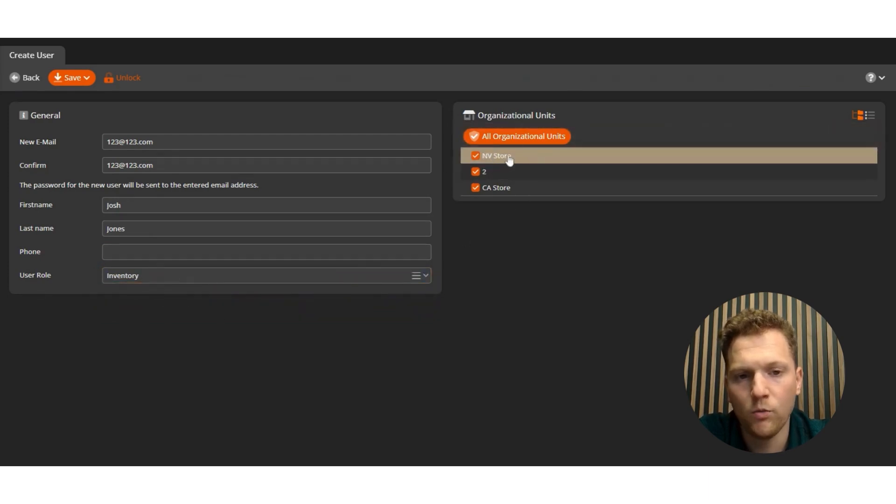
left_click(475, 173)
left_click(475, 187)
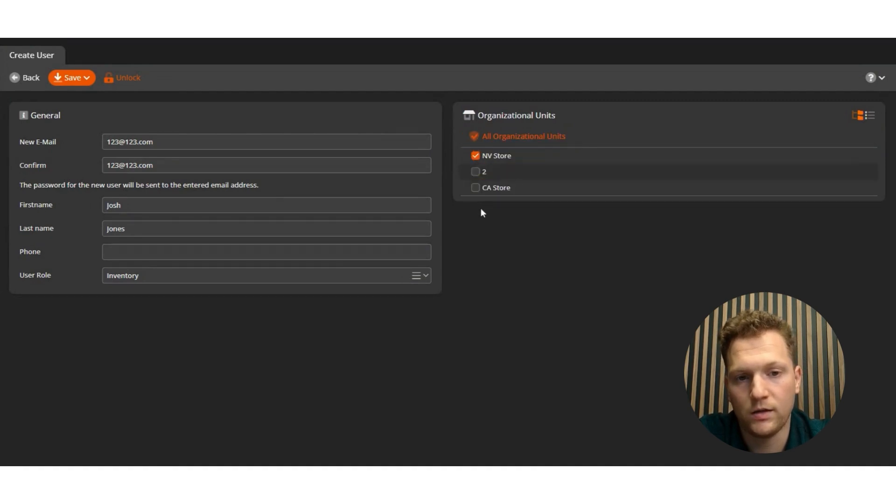
left_click(68, 80)
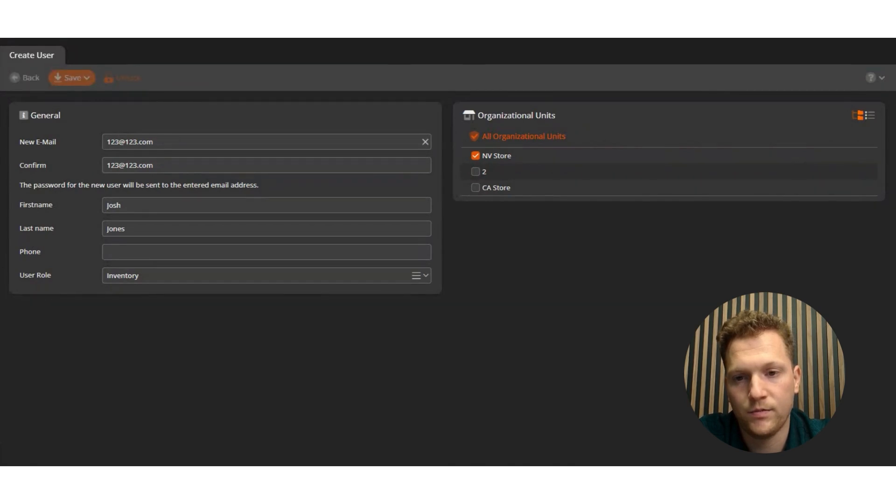